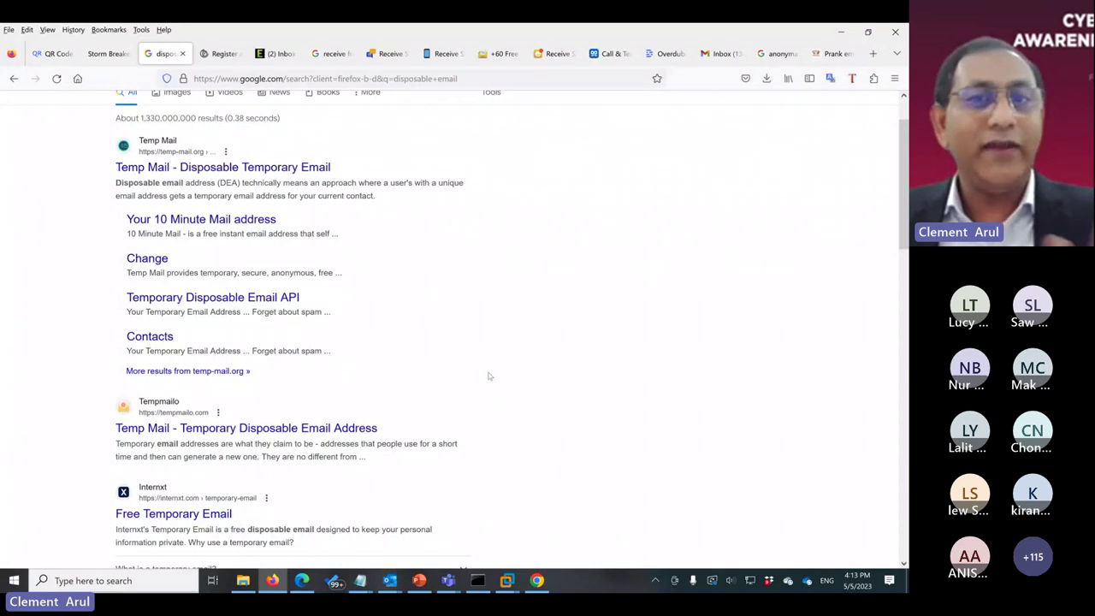
Look through the Google results for "disposable email" down to the EmailOnDeck.com entry
{"action": "scroll", "coordinate": [471, 367], "scroll_direction": "up", "scroll_amount": 2}
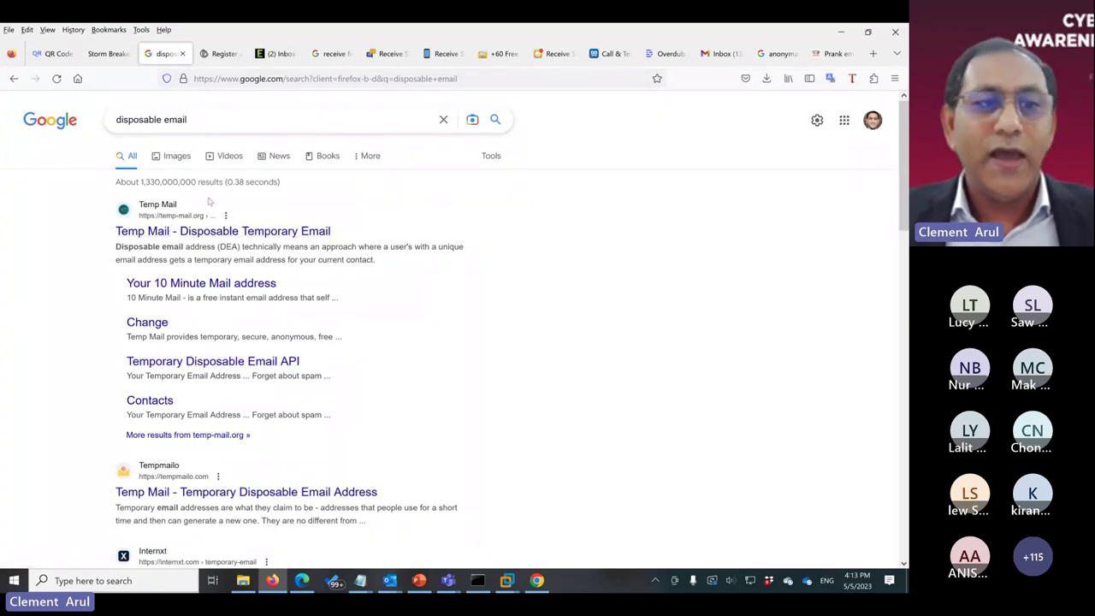
{"action": "scroll", "coordinate": [233, 265], "scroll_direction": "down", "scroll_amount": 1}
{"action": "scroll", "coordinate": [233, 265], "scroll_direction": "down", "scroll_amount": 5}
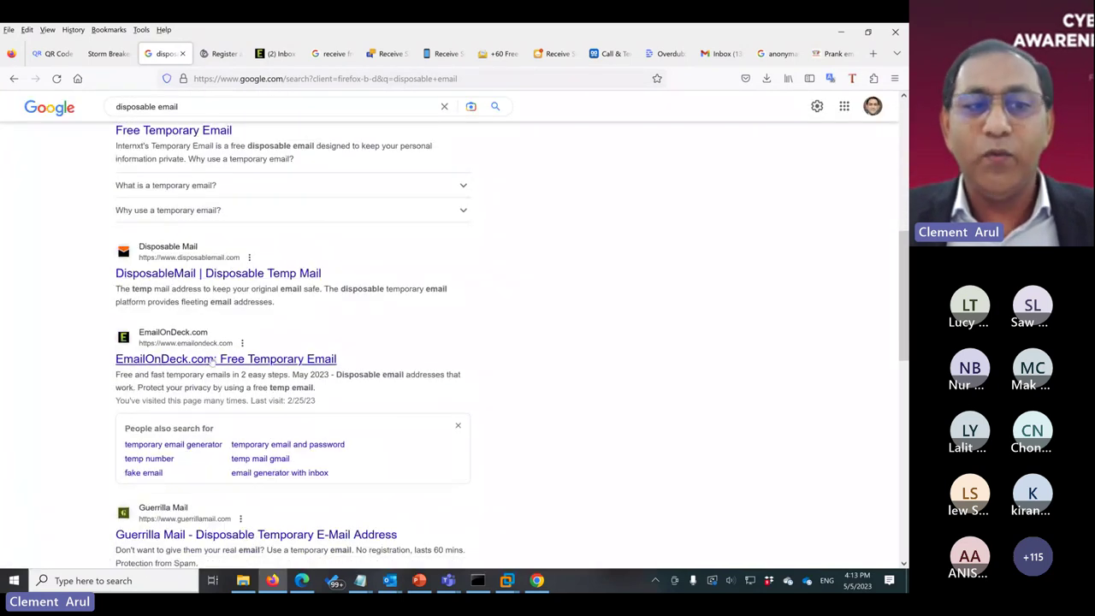
Place the EmailOnDeck inbox tab ahead of the Maltego registration tab and highlight the private email address in the inbox
{"action": "left_click", "coordinate": [220, 54]}
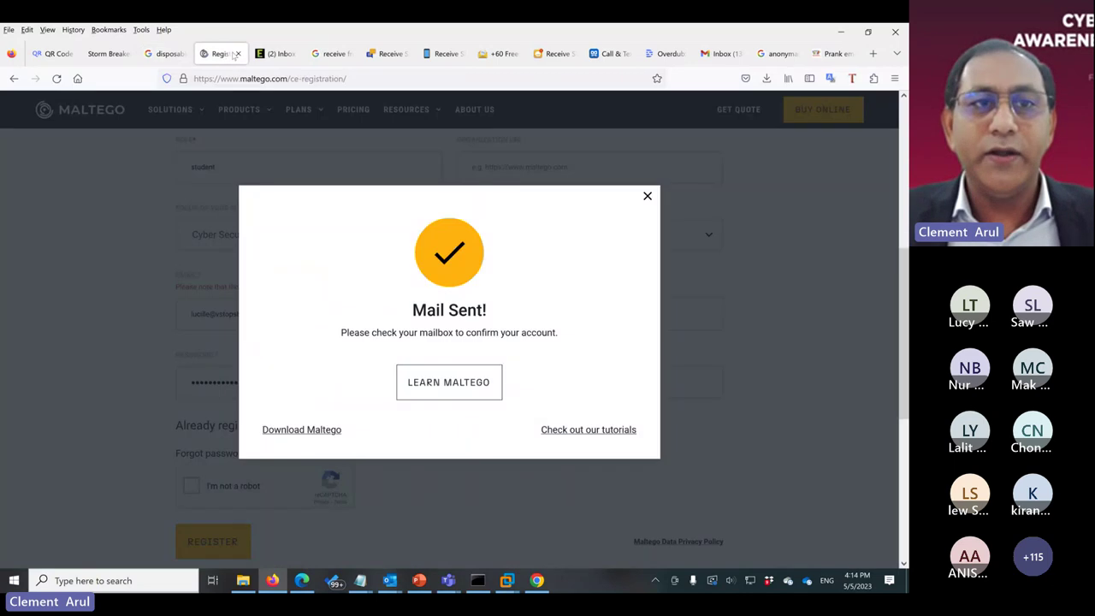
{"action": "left_click", "coordinate": [272, 54]}
{"action": "left_click_drag", "start_coordinate": [272, 54], "coordinate": [220, 54]}
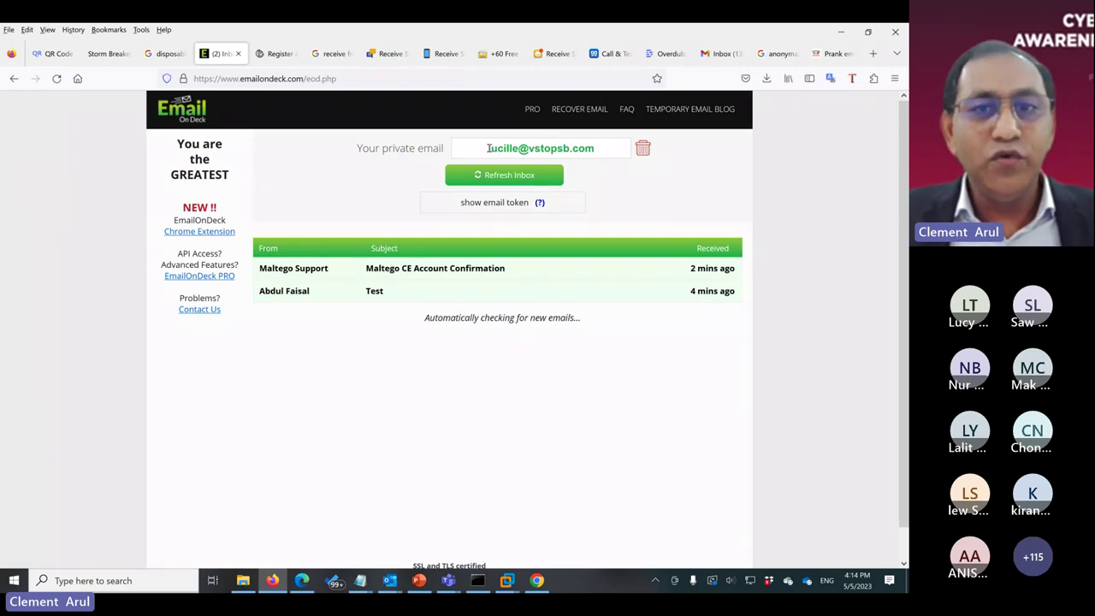
{"action": "left_click_drag", "start_coordinate": [488, 147], "coordinate": [597, 148]}
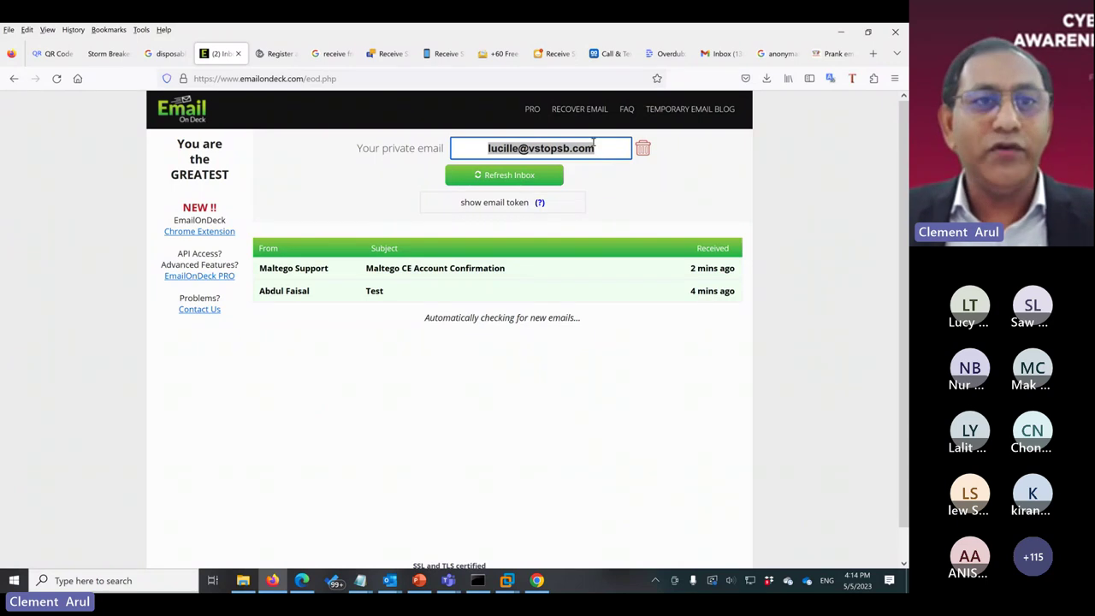
Open the Maltego CE Account Confirmation message in the EmailOnDeck inbox and follow its account activation link
{"action": "left_click", "coordinate": [268, 54]}
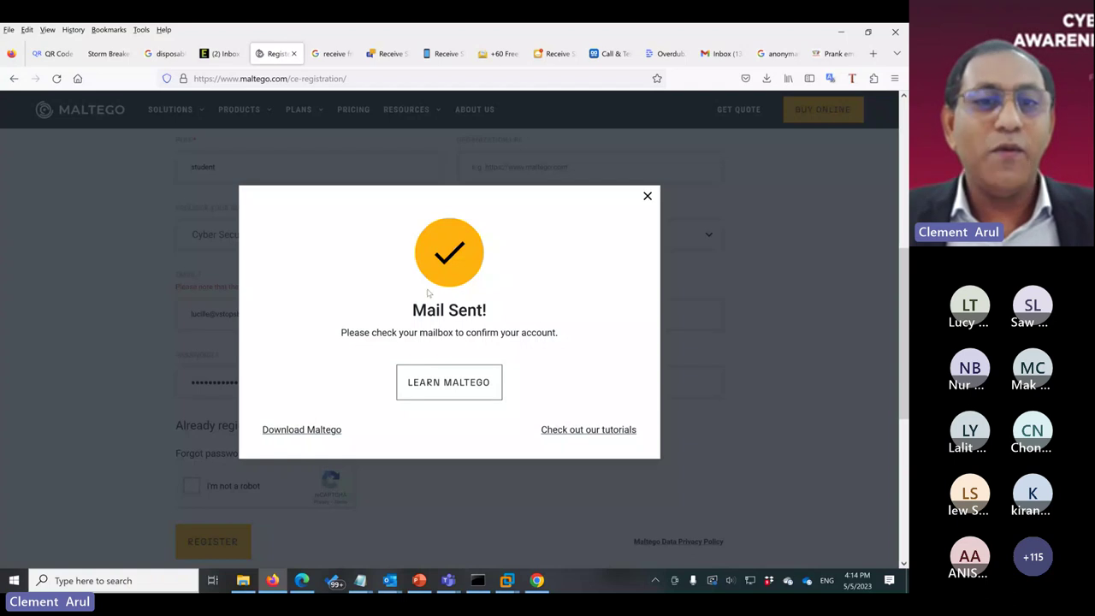
{"action": "left_click", "coordinate": [220, 57]}
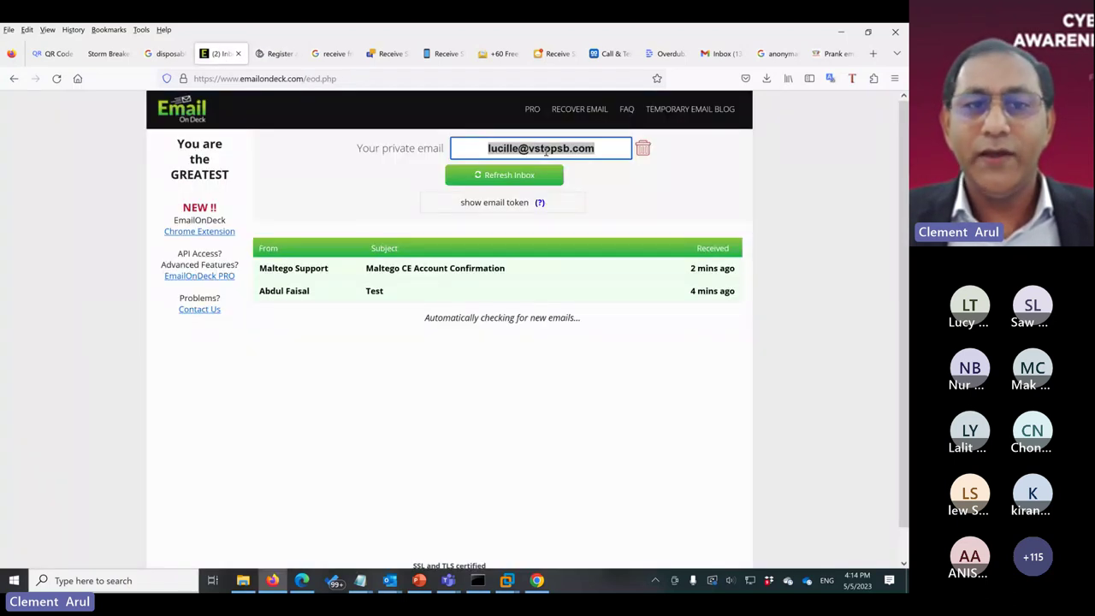
{"action": "left_click", "coordinate": [395, 270]}
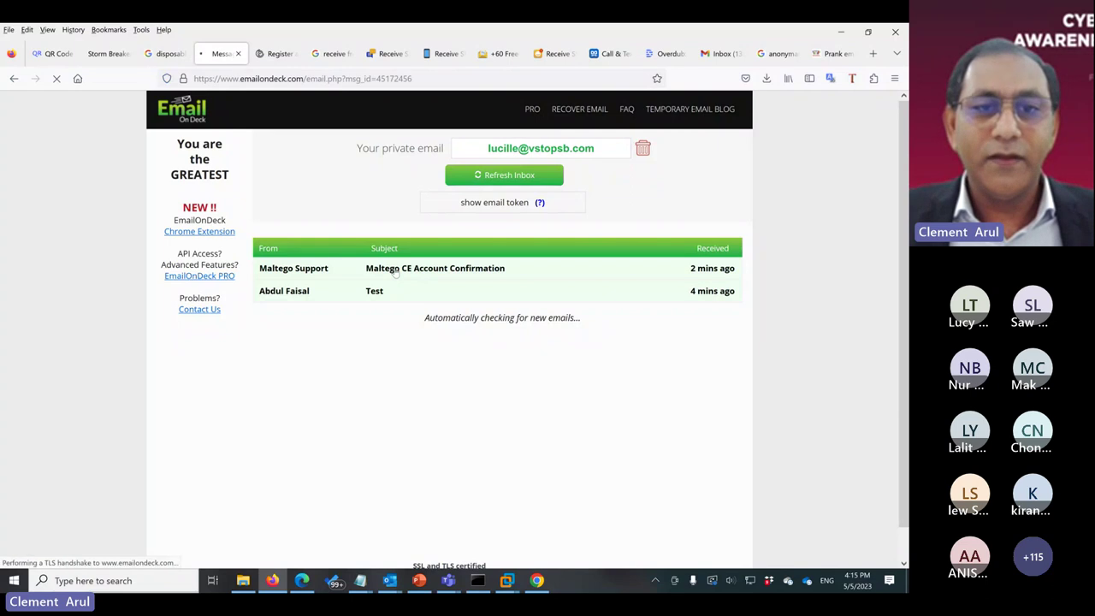
{"action": "scroll", "coordinate": [410, 368], "scroll_direction": "down", "scroll_amount": 3}
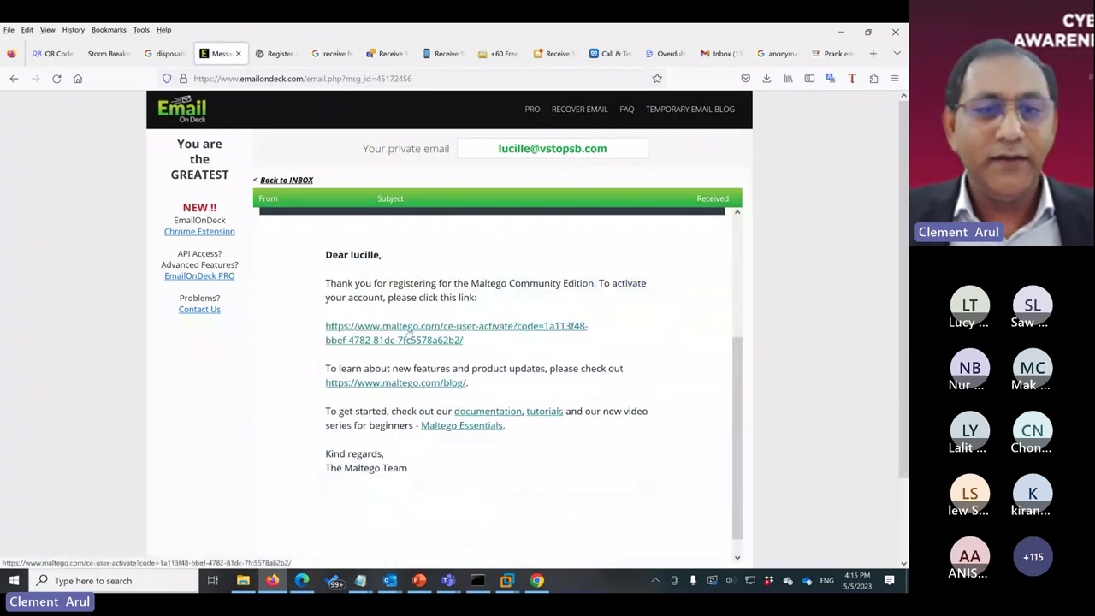
{"action": "left_click", "coordinate": [410, 330]}
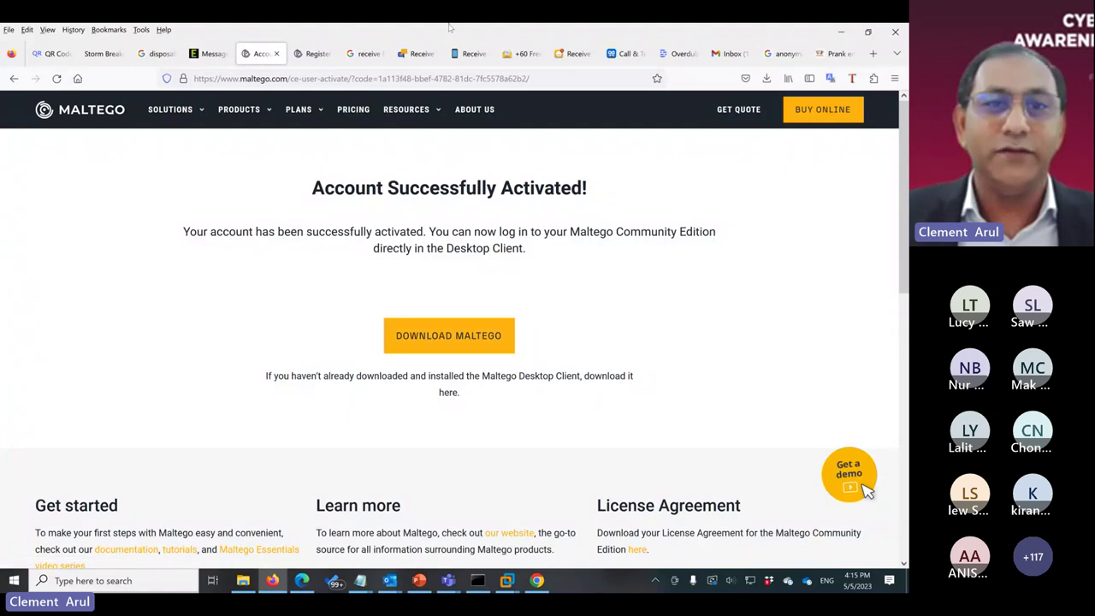
Review the already open Google results for "receive free sms", back up to the first entries
{"action": "left_click", "coordinate": [366, 53]}
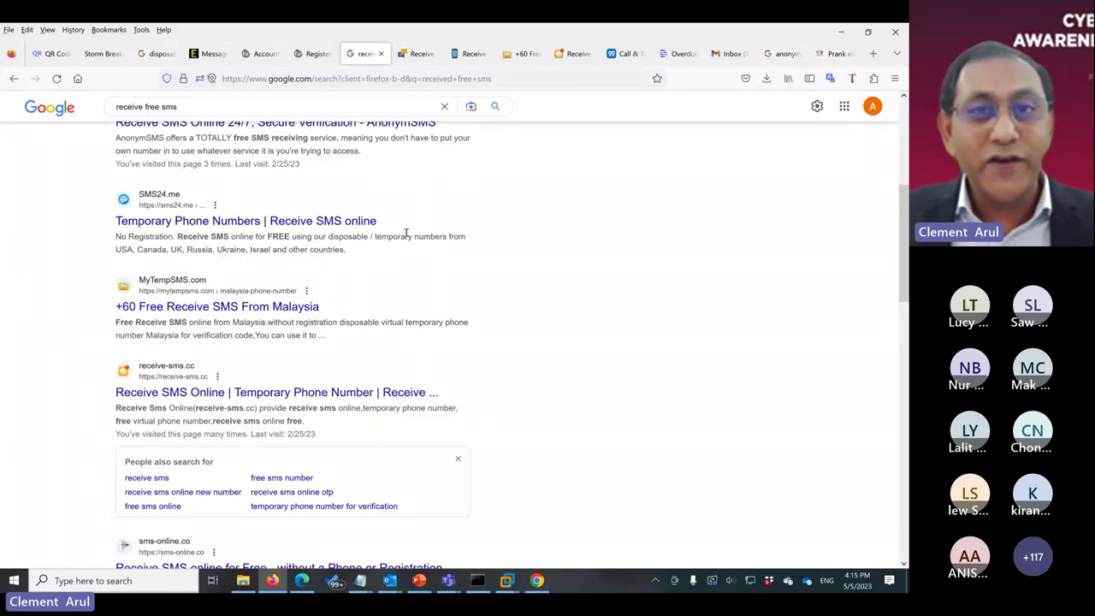
{"action": "scroll", "coordinate": [360, 235], "scroll_direction": "up", "scroll_amount": 3}
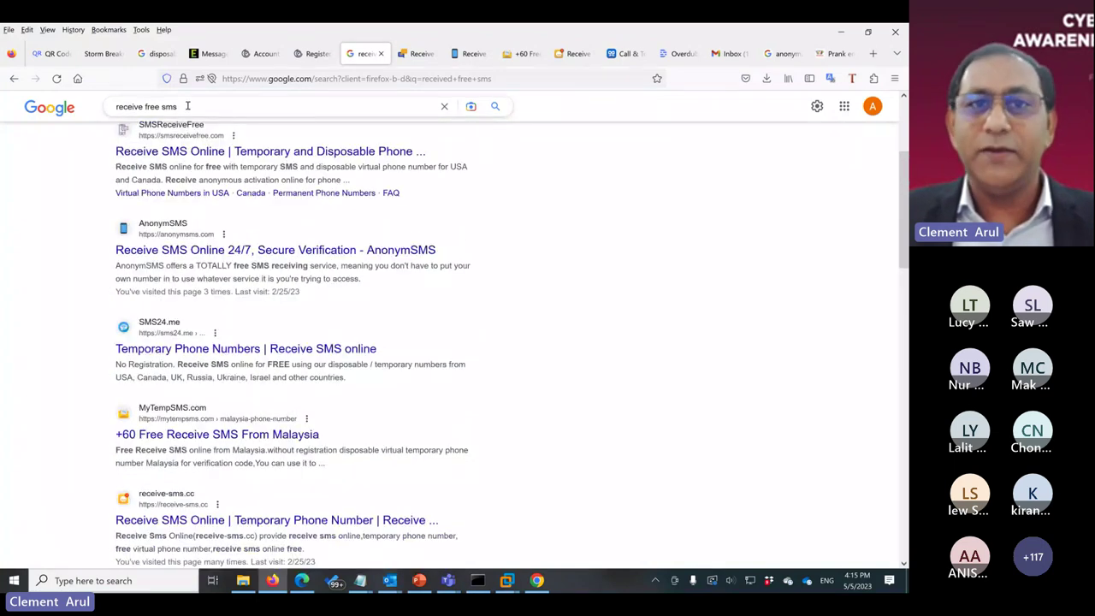
{"action": "scroll", "coordinate": [176, 126], "scroll_direction": "up", "scroll_amount": 3}
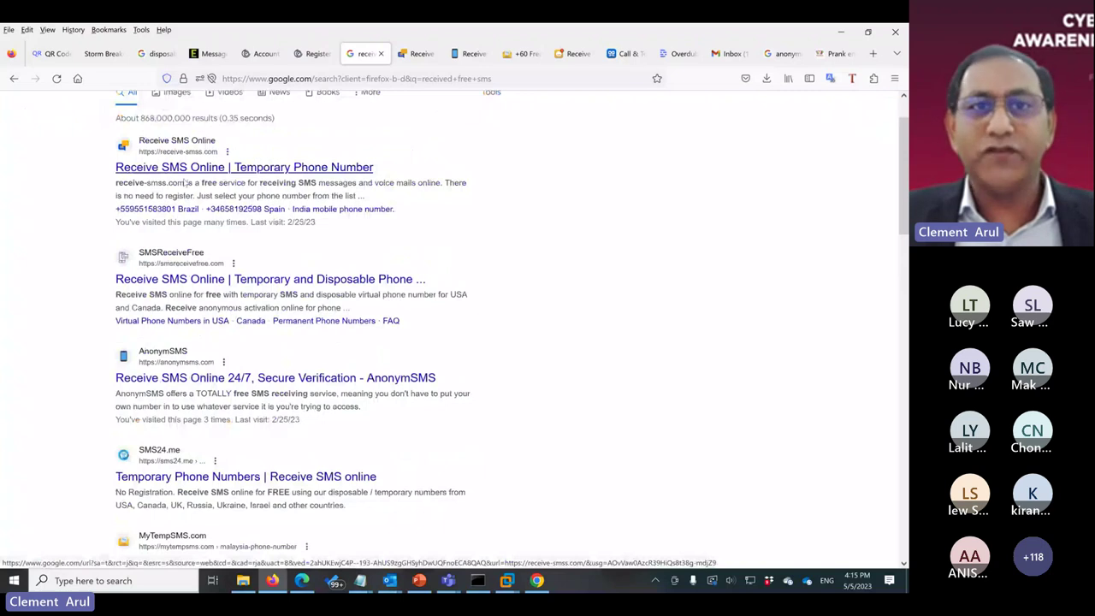
Browse the temporary phone numbers offered for different countries on receive-smss.com and return to the start of the list
{"action": "left_click", "coordinate": [417, 56]}
{"action": "scroll", "coordinate": [245, 248], "scroll_direction": "down", "scroll_amount": 3}
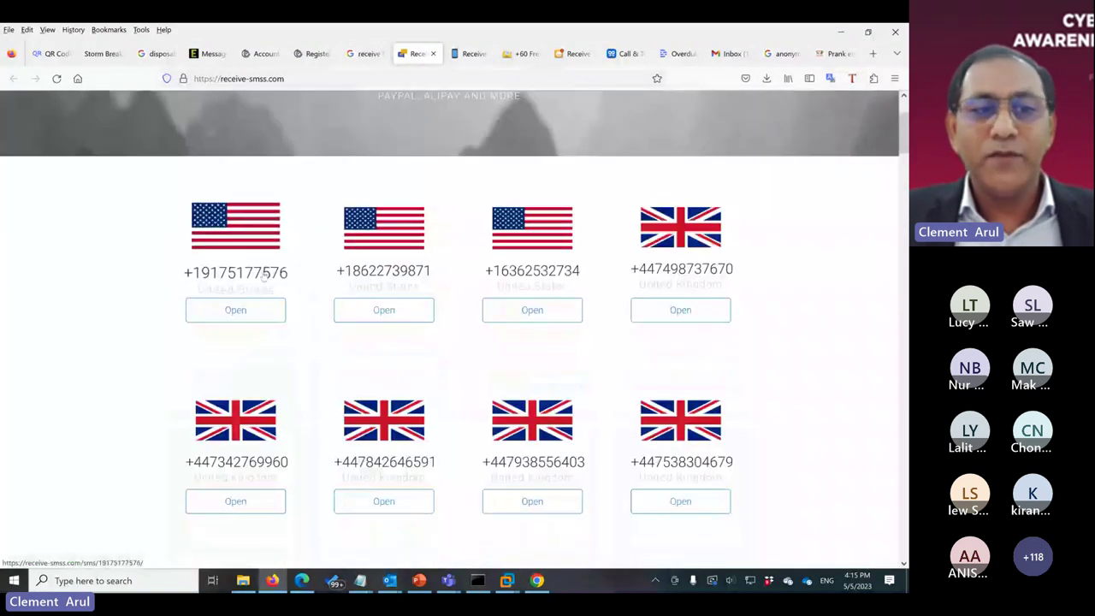
{"action": "scroll", "coordinate": [286, 318], "scroll_direction": "down", "scroll_amount": 5}
{"action": "scroll", "coordinate": [289, 325], "scroll_direction": "down", "scroll_amount": 6}
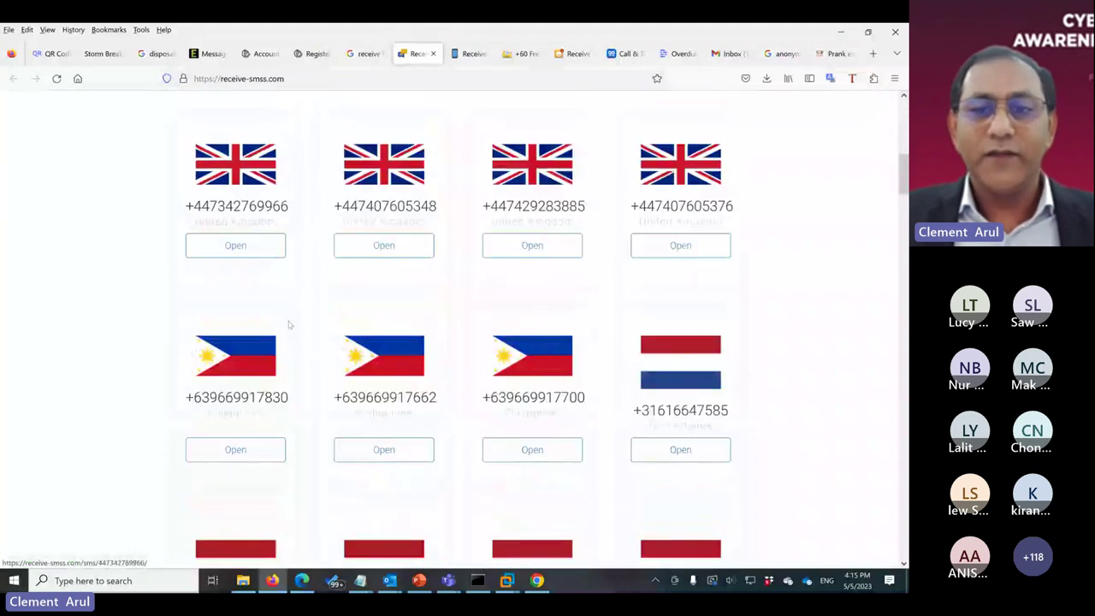
{"action": "scroll", "coordinate": [289, 325], "scroll_direction": "down", "scroll_amount": 3}
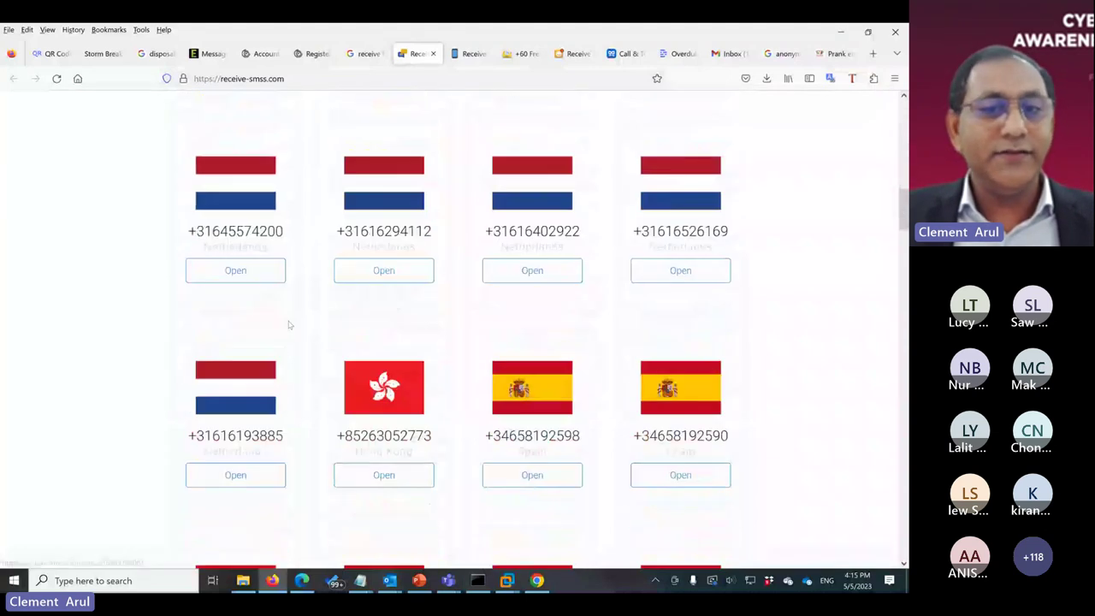
{"action": "scroll", "coordinate": [289, 325], "scroll_direction": "down", "scroll_amount": 10}
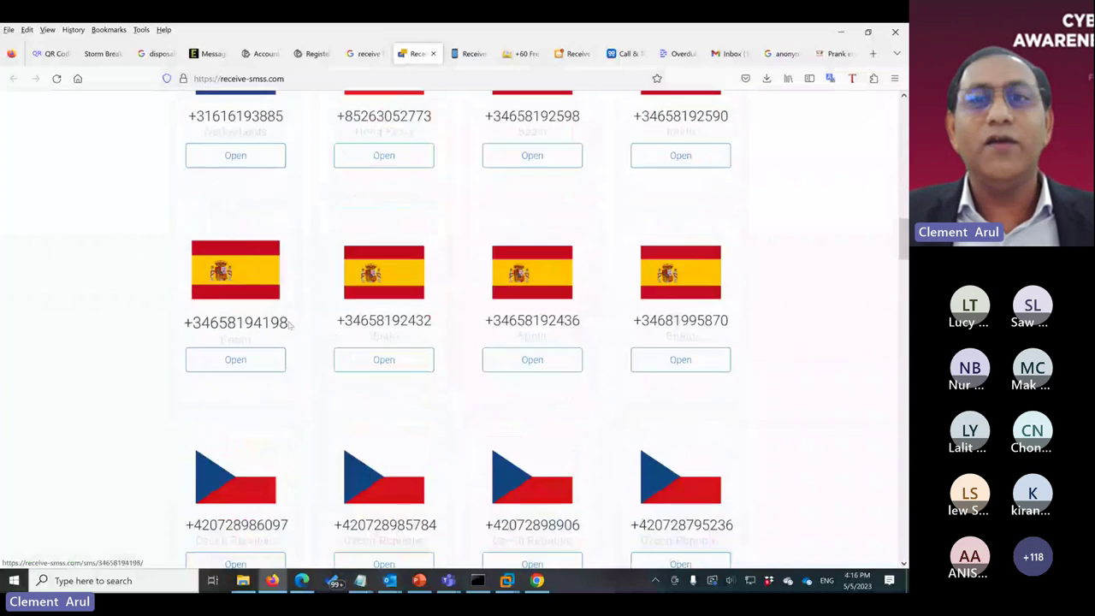
{"action": "scroll", "coordinate": [288, 322], "scroll_direction": "down", "scroll_amount": 1}
{"action": "scroll", "coordinate": [289, 321], "scroll_direction": "up", "scroll_amount": 10}
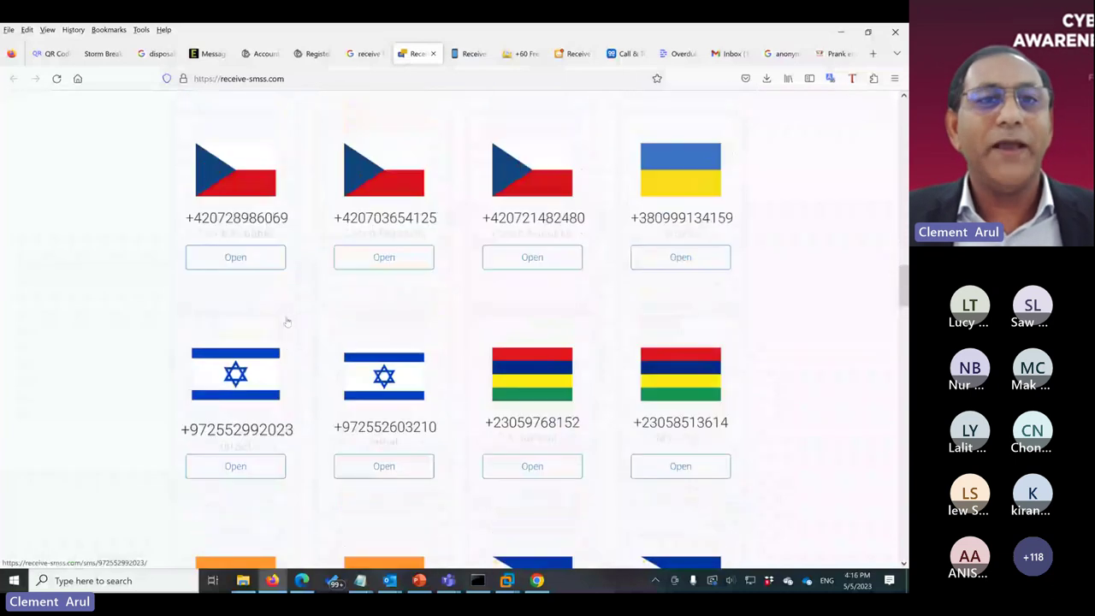
{"action": "scroll", "coordinate": [289, 319], "scroll_direction": "up", "scroll_amount": 8}
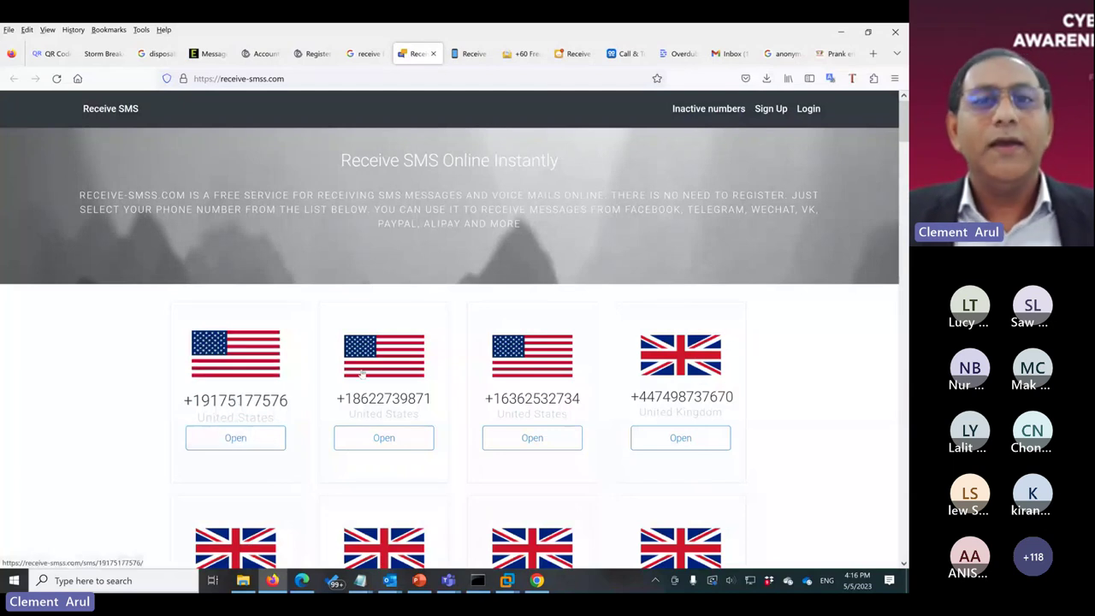
View the temporary numbers offered on anonymsms.com, the mytempsms.com Malaysia page and receive-sms.cc
{"action": "left_click", "coordinate": [470, 55]}
{"action": "scroll", "coordinate": [399, 244], "scroll_direction": "down", "scroll_amount": 5}
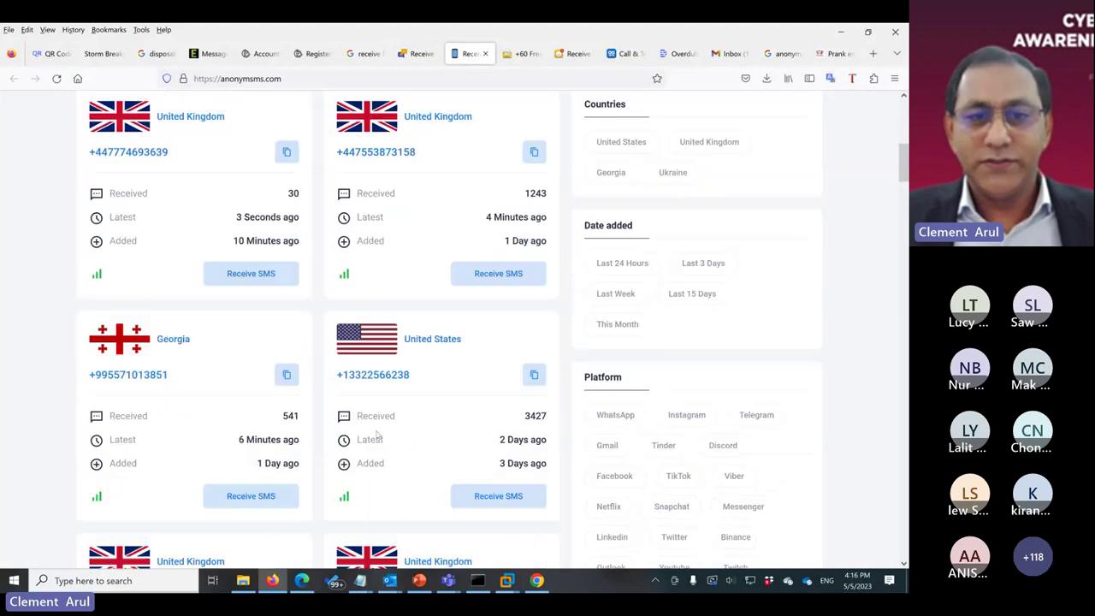
{"action": "left_click", "coordinate": [527, 53]}
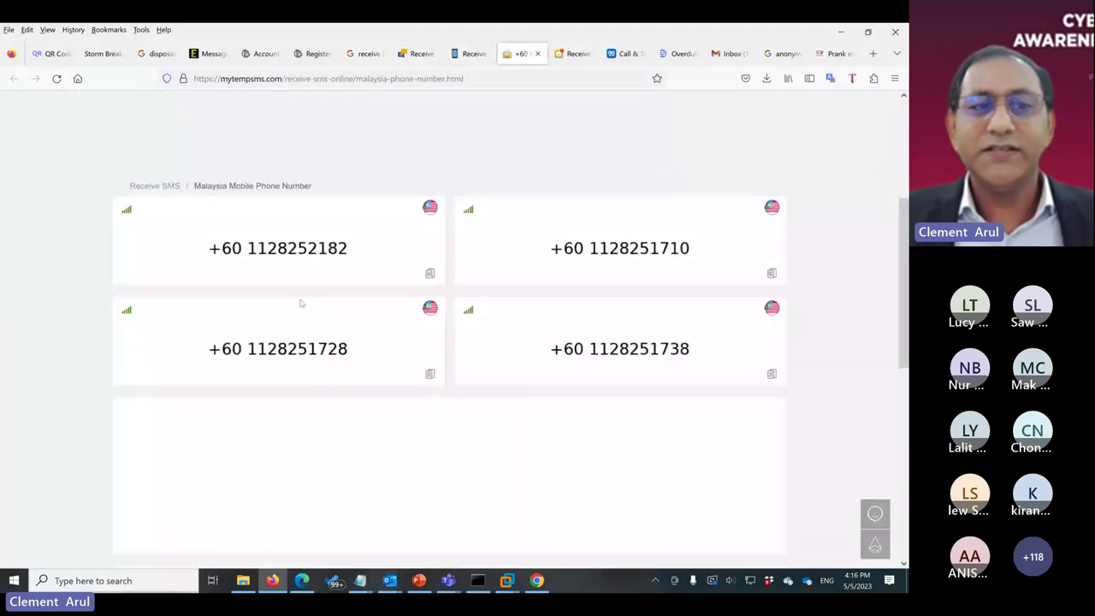
{"action": "left_click", "coordinate": [571, 53]}
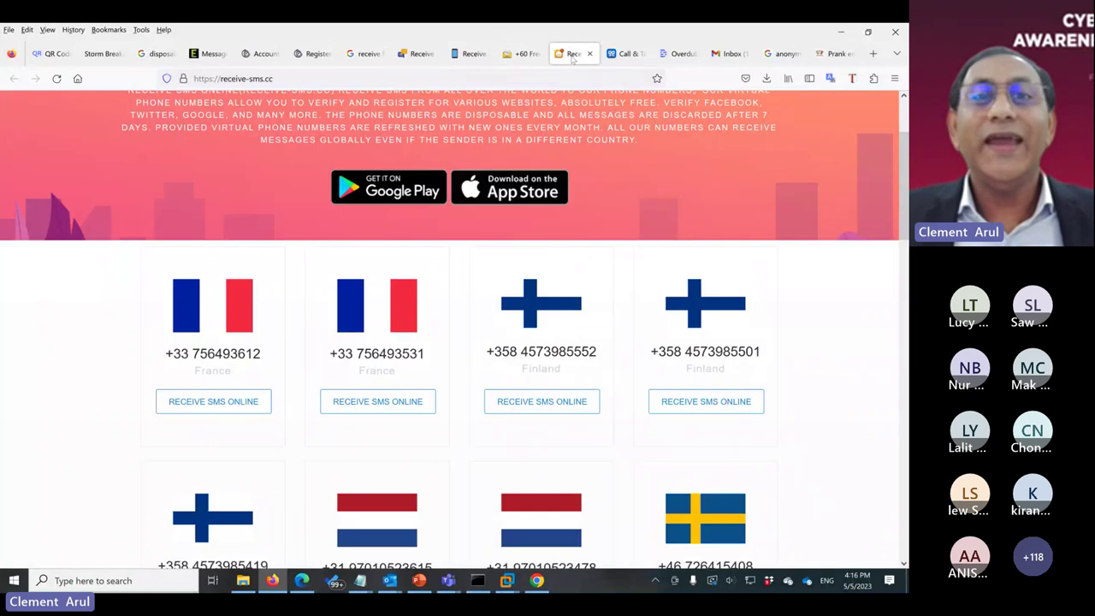
Open the first United States number on receive-smss.com and view its received messages
{"action": "left_click", "coordinate": [409, 63]}
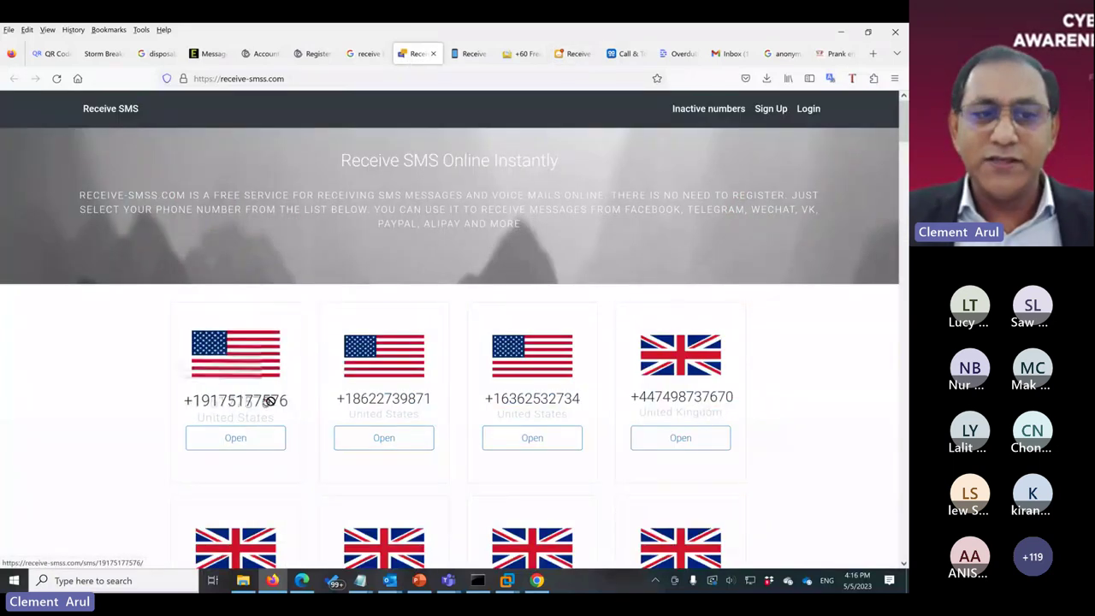
{"action": "left_click", "coordinate": [244, 442]}
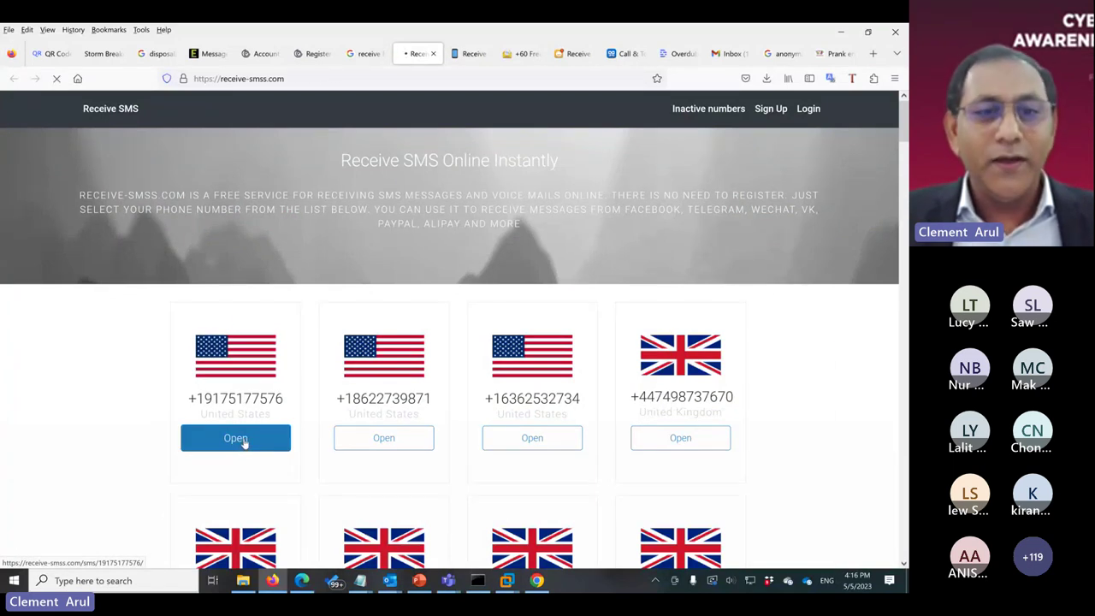
{"action": "scroll", "coordinate": [599, 349], "scroll_direction": "down", "scroll_amount": 3}
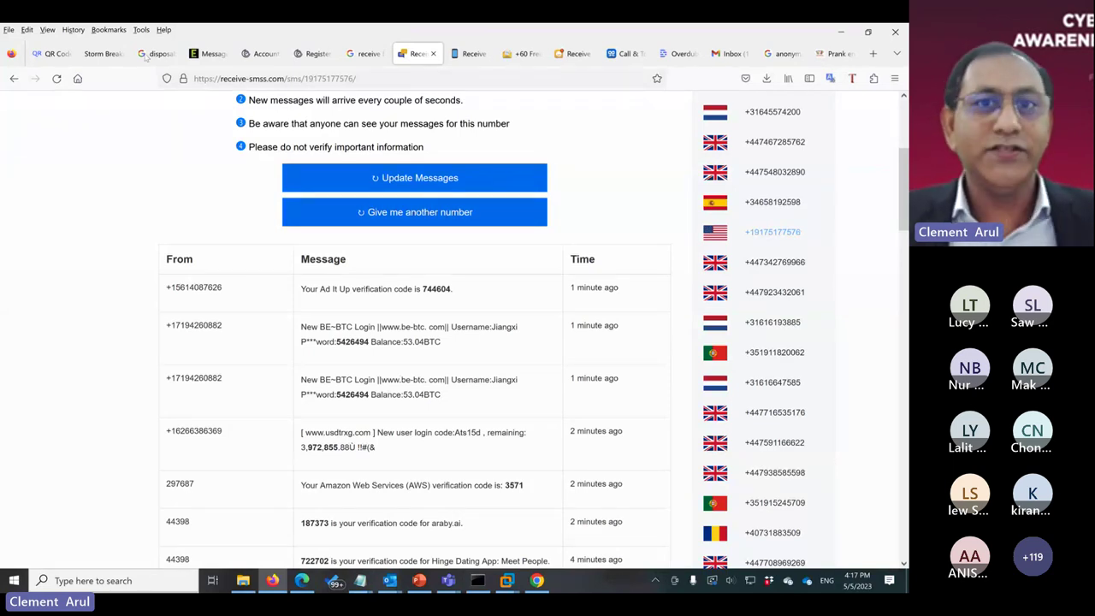
Switch to the PowerPoint presentation, start the slide show from the Internet Footprint slide and advance to the QR Code slide
{"action": "left_click", "coordinate": [843, 32]}
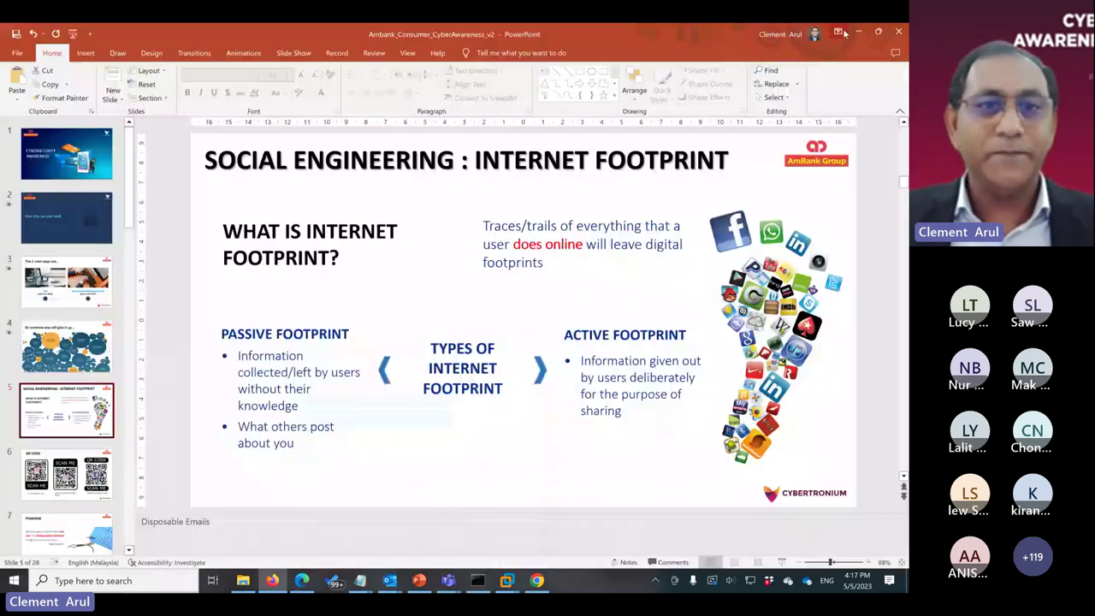
{"action": "left_click", "coordinate": [781, 562]}
{"action": "left_click", "coordinate": [740, 534]}
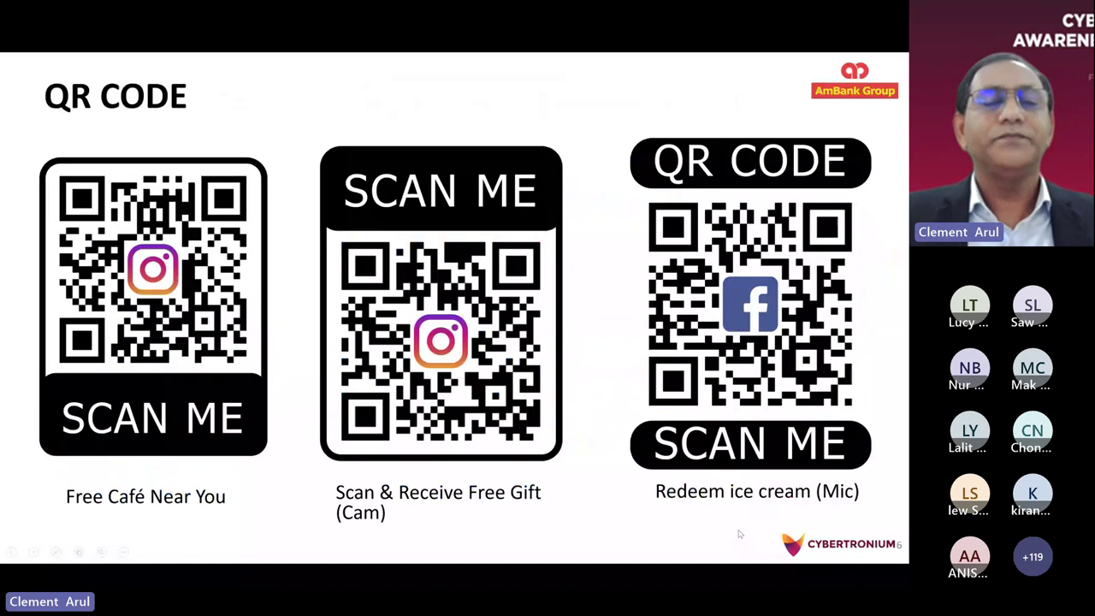